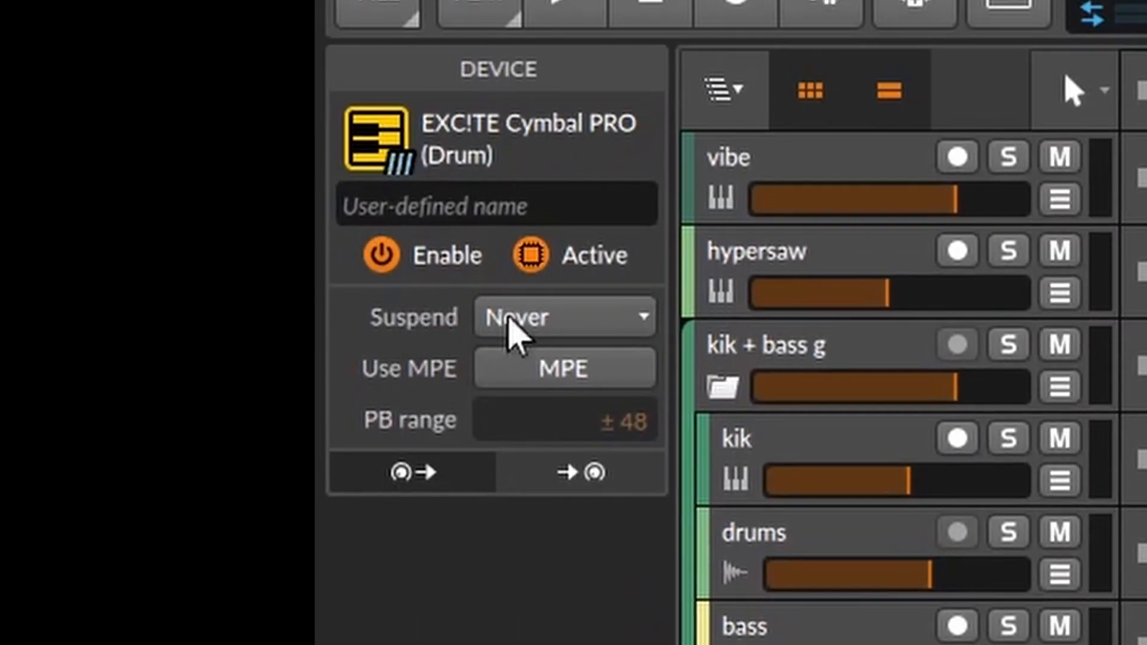
- Set the EXC!TE Cymbal PRO device's Suspend option to Never and examine its default preset commands
click(511, 318)
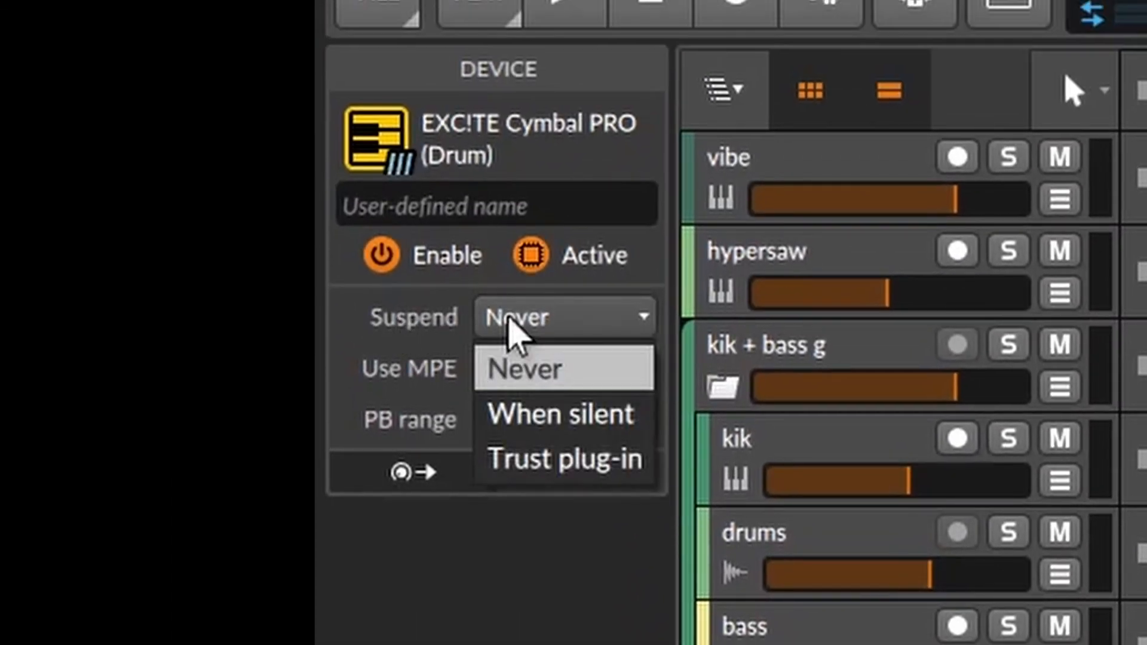
click(549, 383)
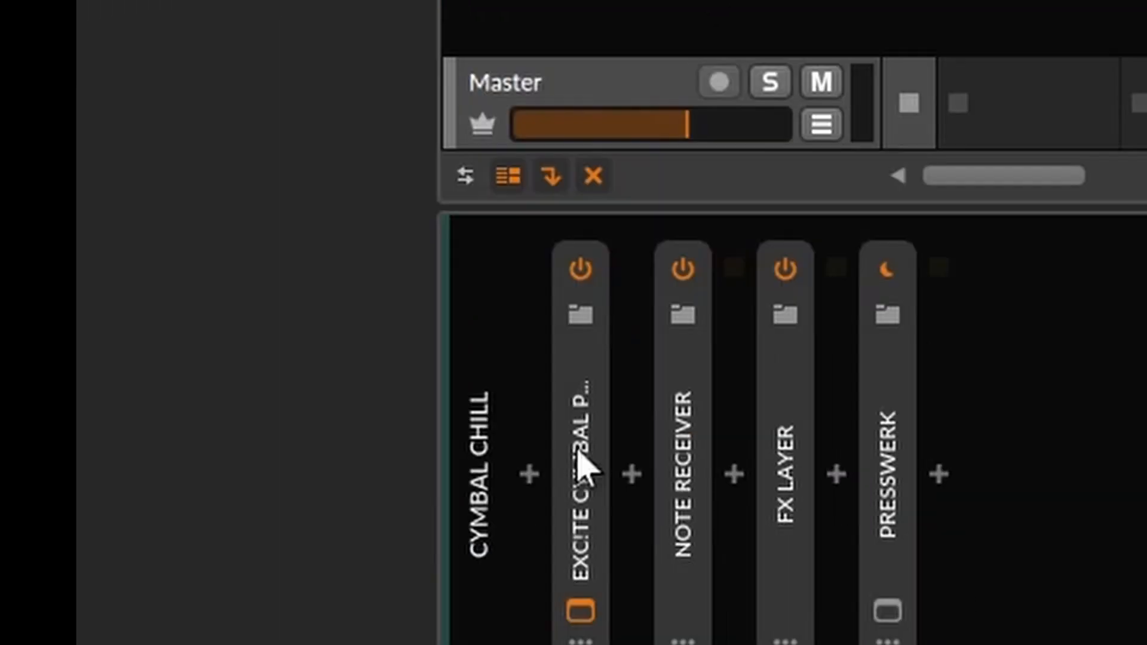
right_click(584, 460)
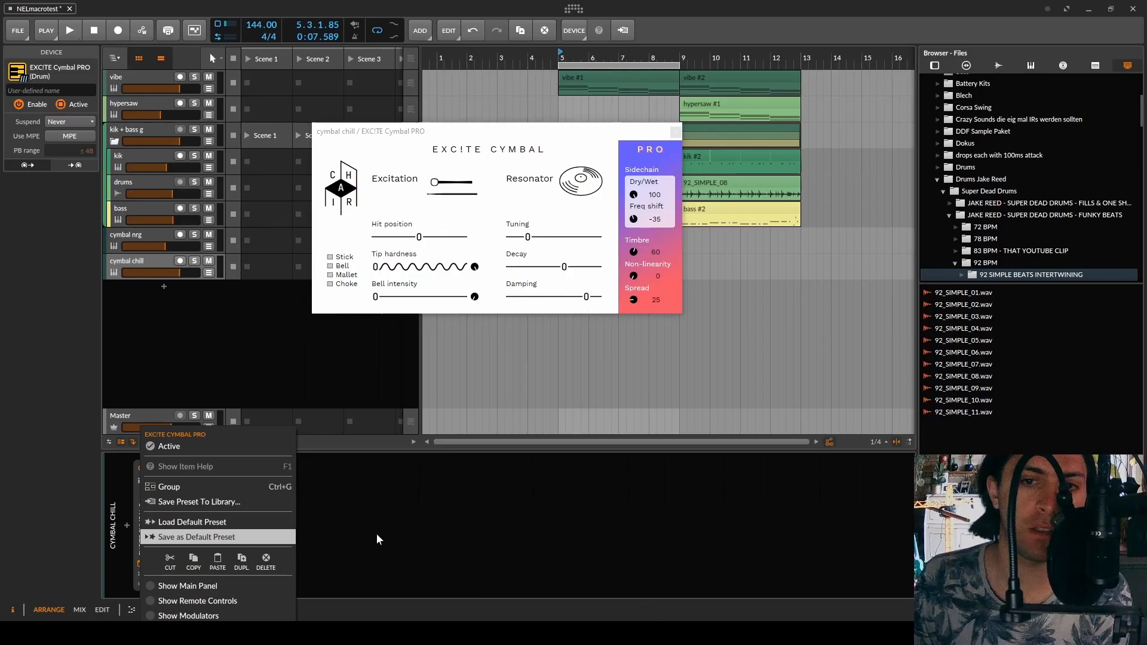
click(374, 530)
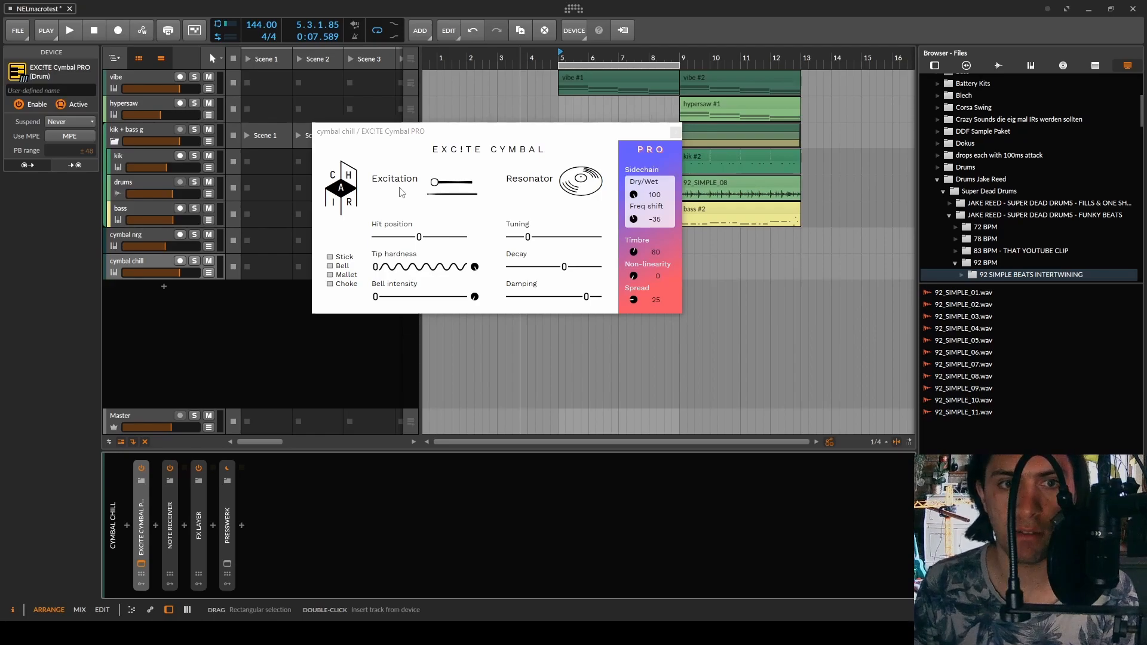
- Audition the cymbal chill track on its own and within the full mix
click(194, 261)
key(space)
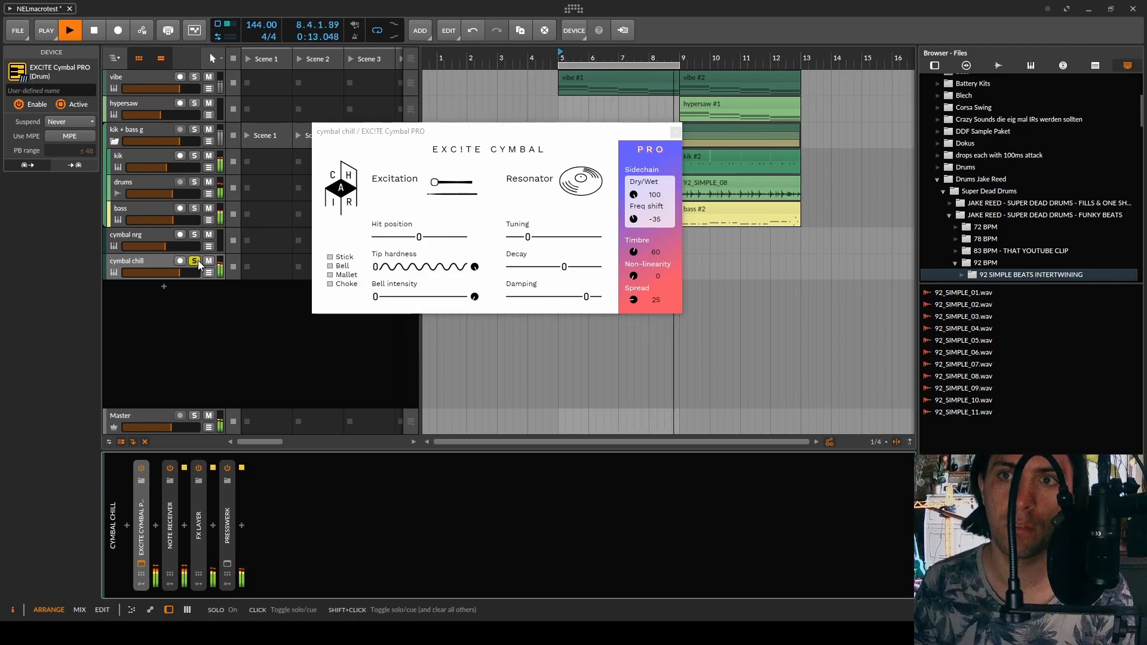
key(space)
click(199, 263)
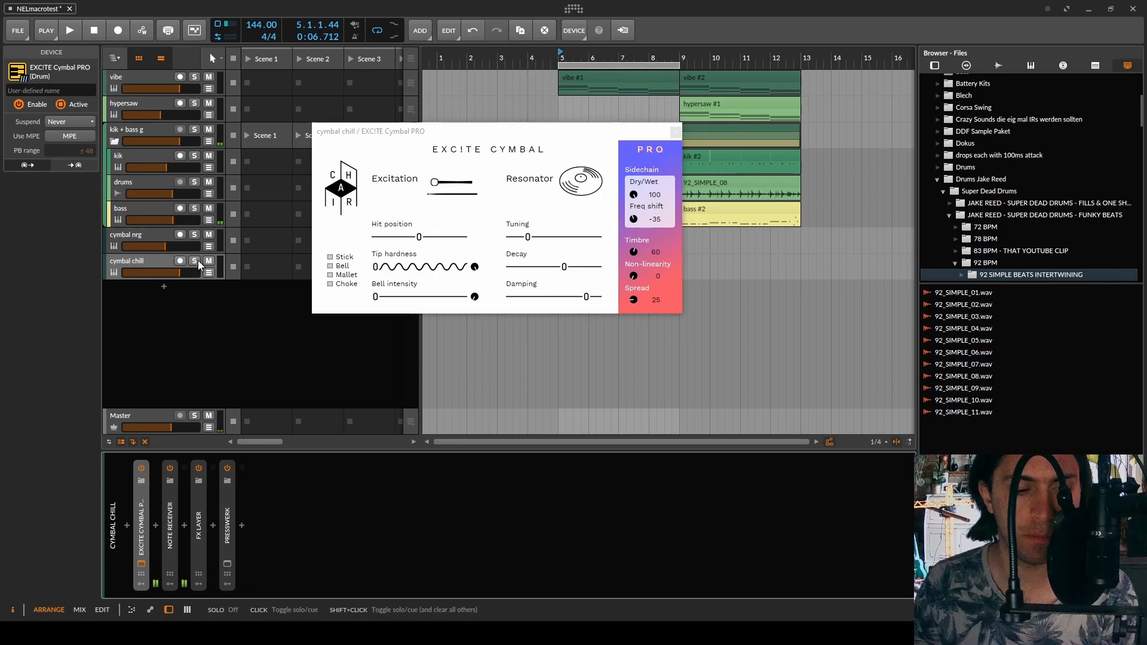
key(space)
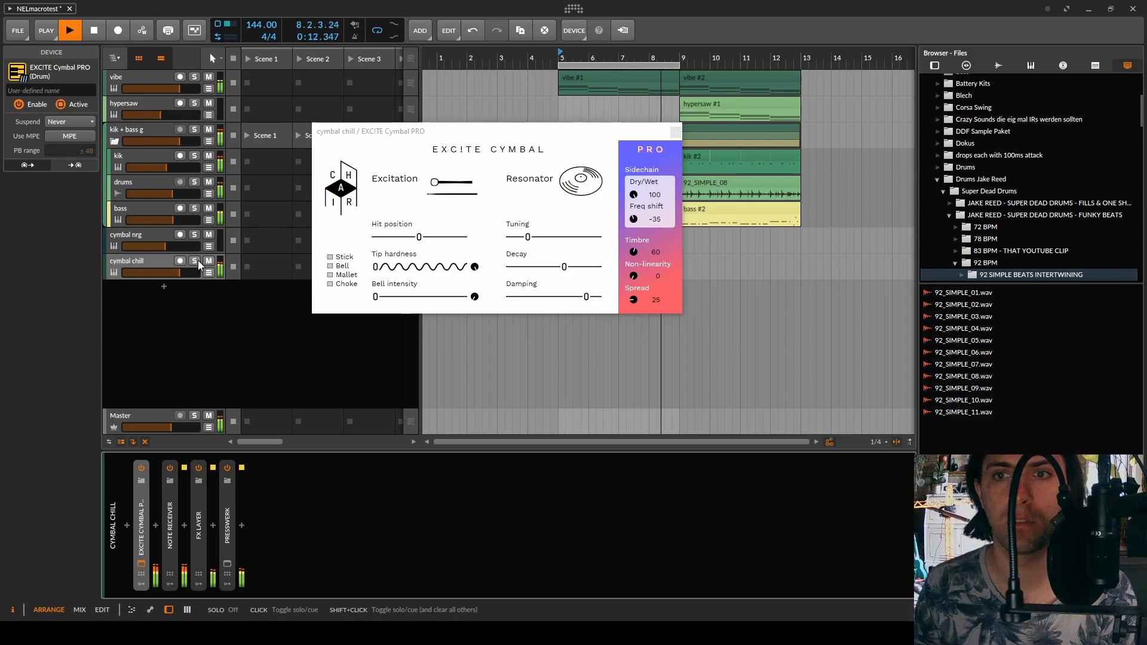
key(space)
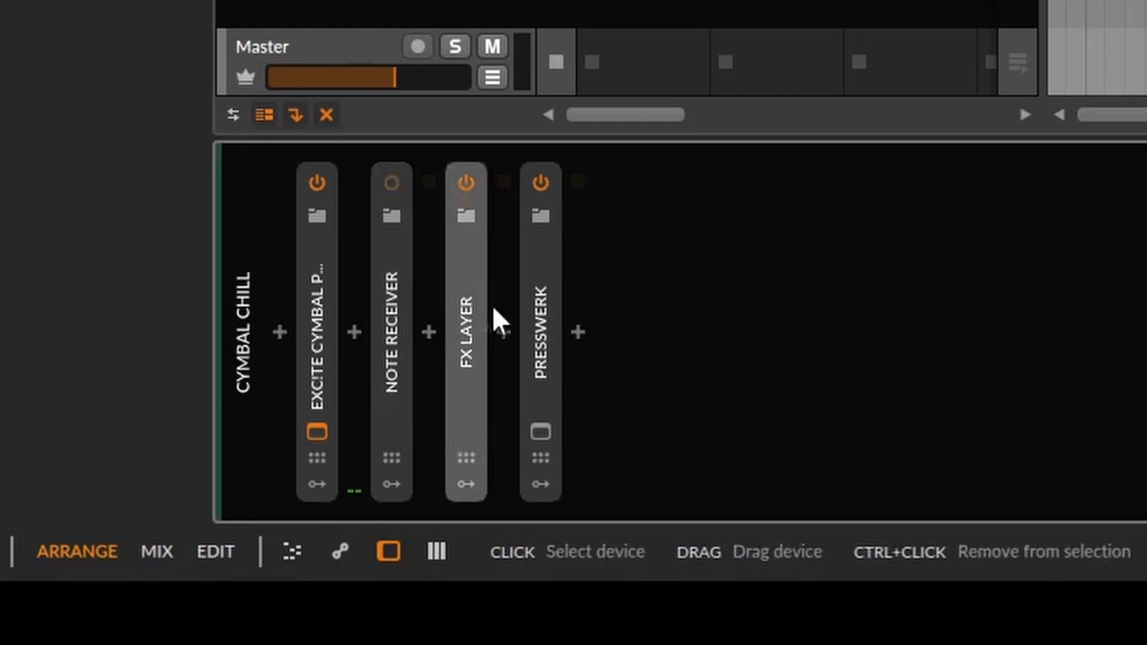
- Deactivate the Note Receiver, FX Layer and Presswerk devices on the cymbal chill track
key(alt+a)
click(540, 303)
key(alt+a)
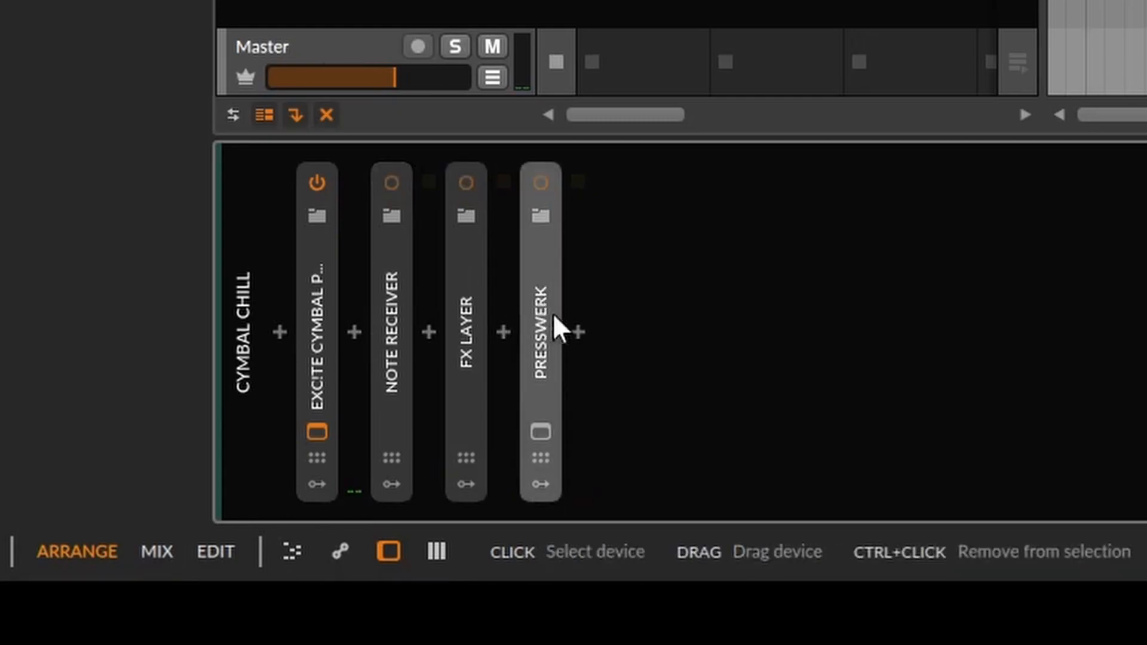
- Select the EXC!TE Cymbal device and compare the soloed drums track with the soloed cymbal chill track
click(314, 332)
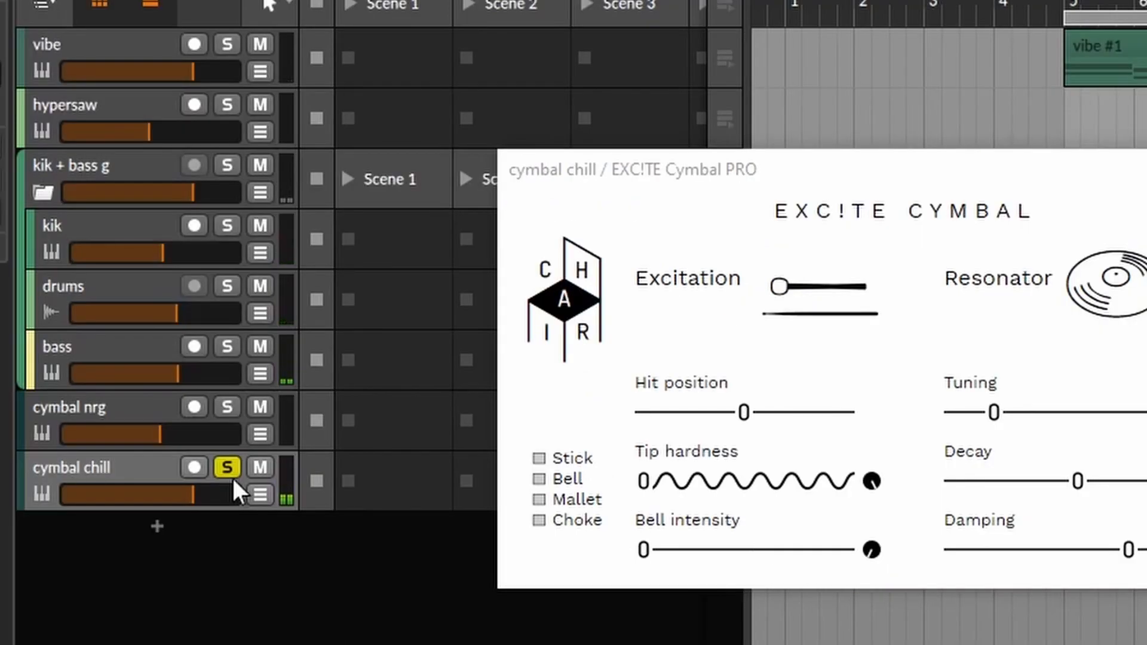
click(227, 286)
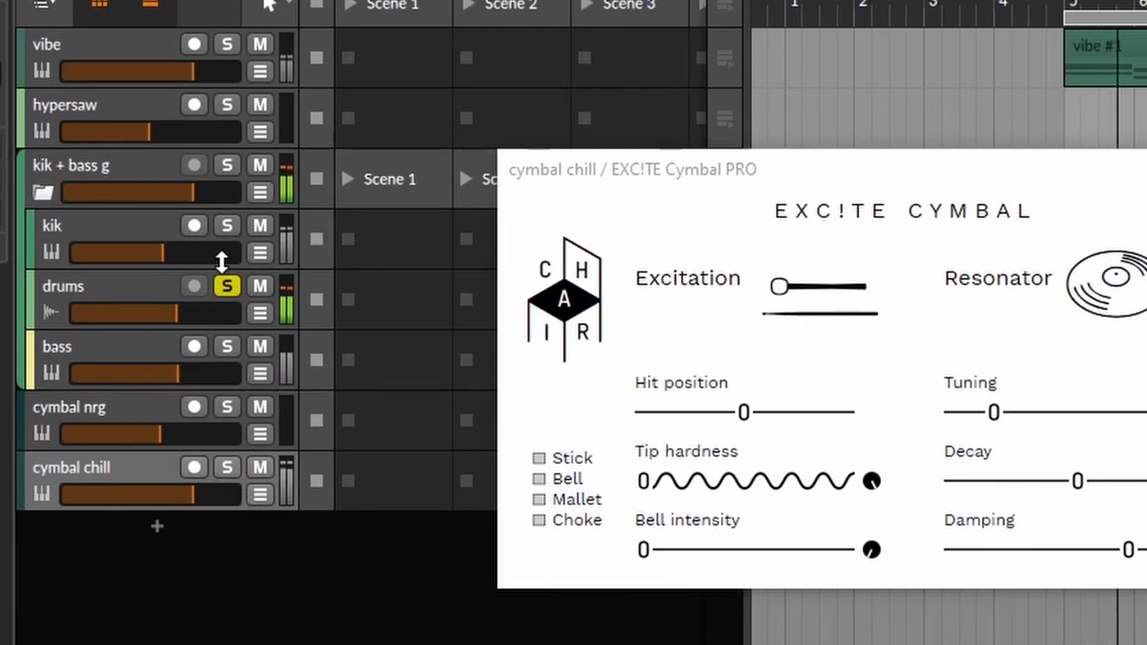
click(227, 468)
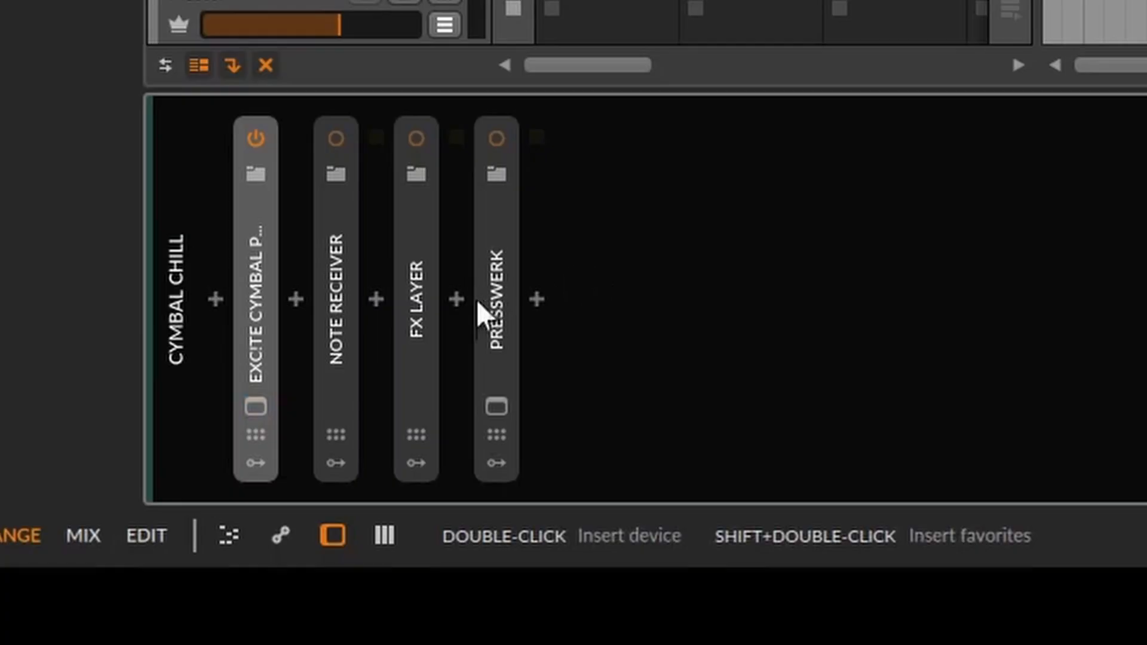
- Enable and expand the FX Layer on cymbal chill, and inspect its SC and Internal layers
click(413, 289)
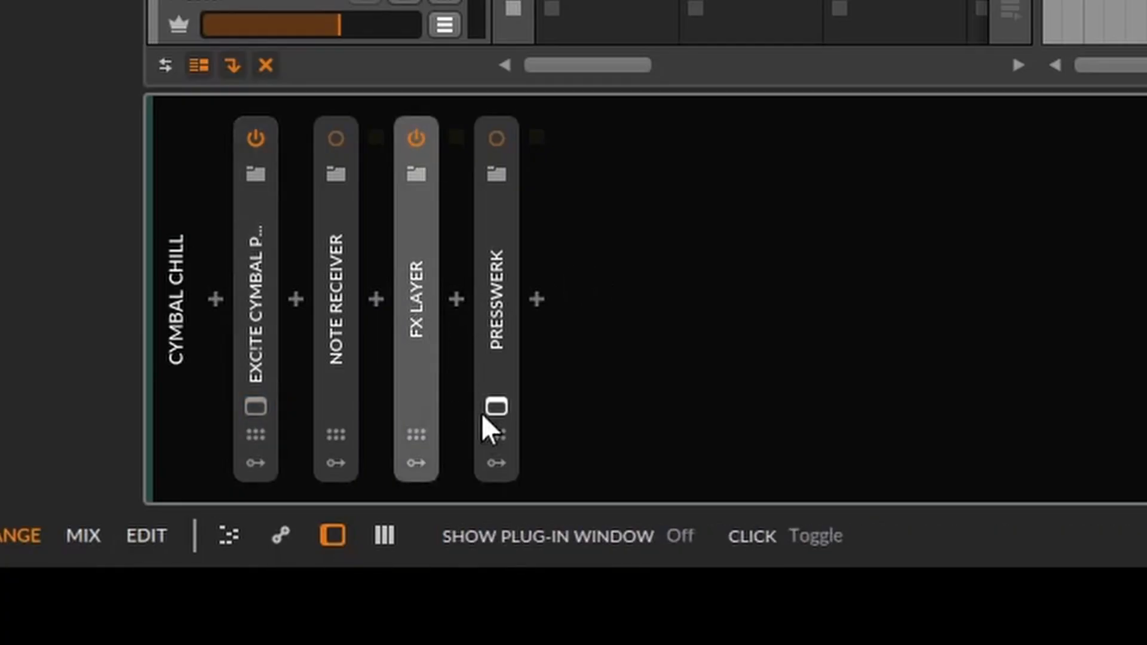
click(424, 376)
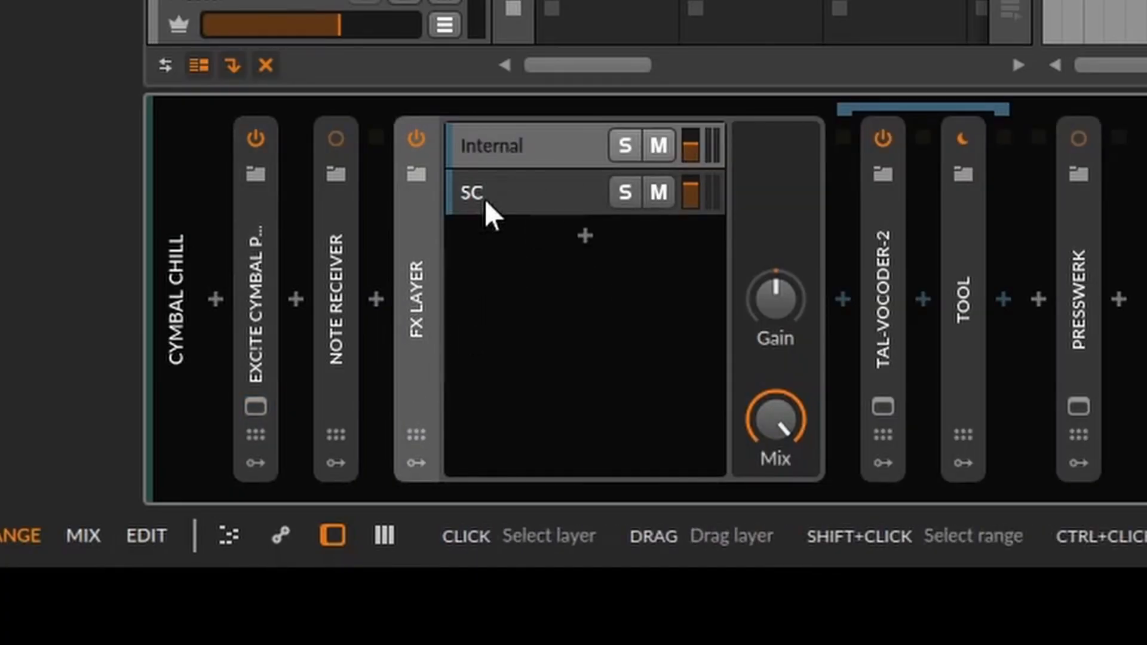
click(521, 192)
click(524, 148)
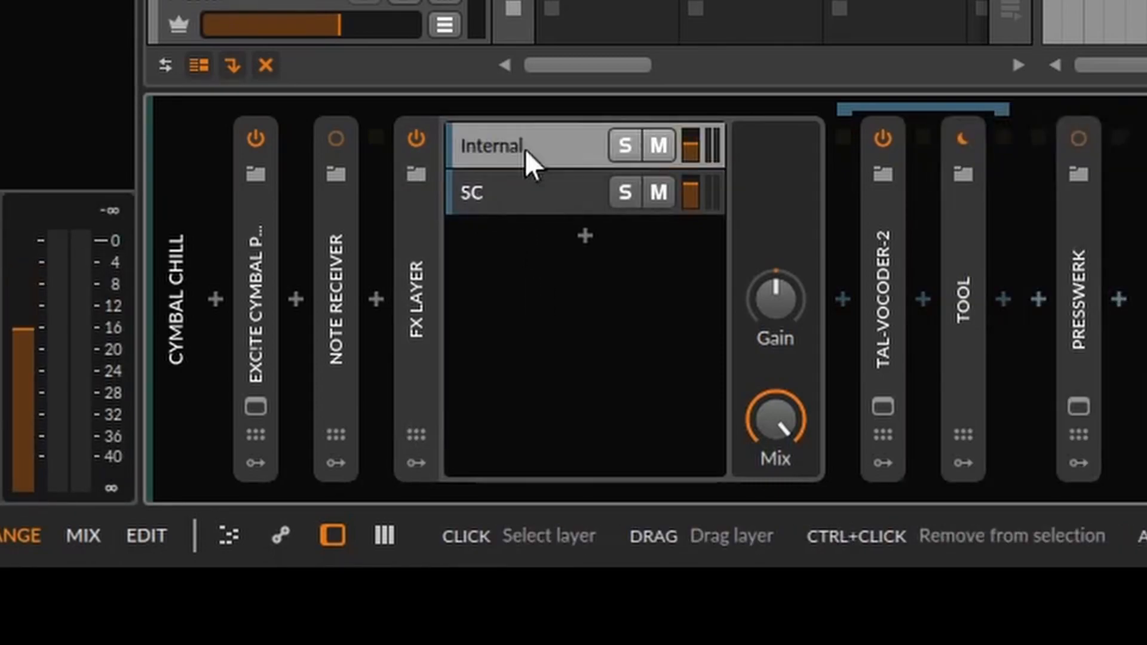
- Enable and expand the Note Receiver, and audition the vibe track with only that track soloed
click(346, 233)
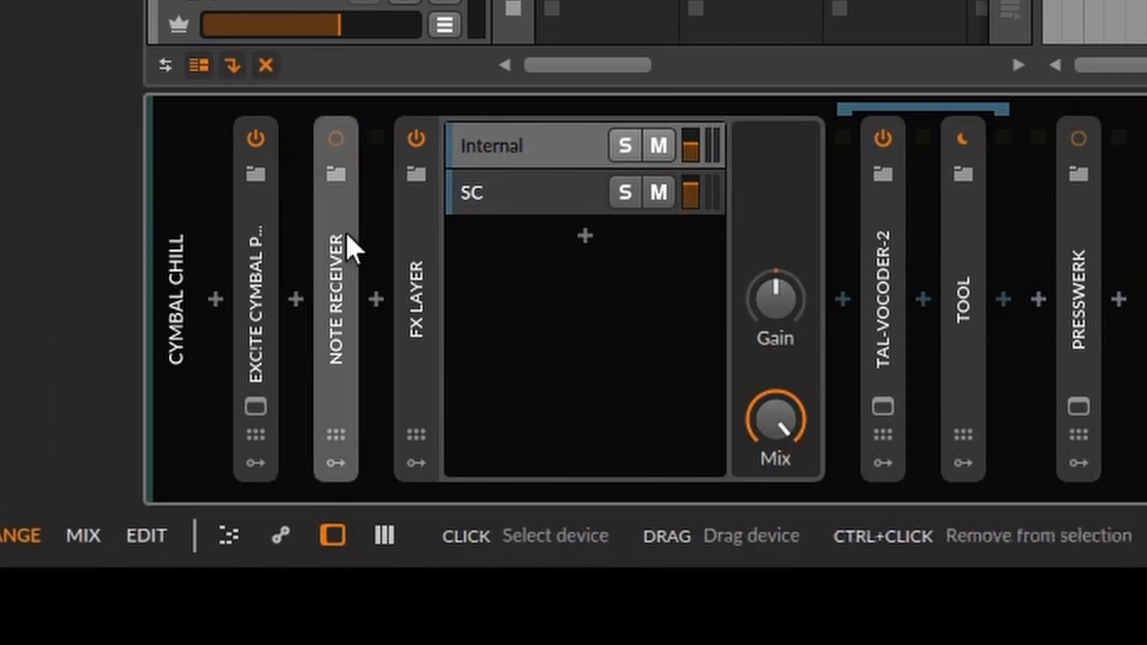
double_click(338, 275)
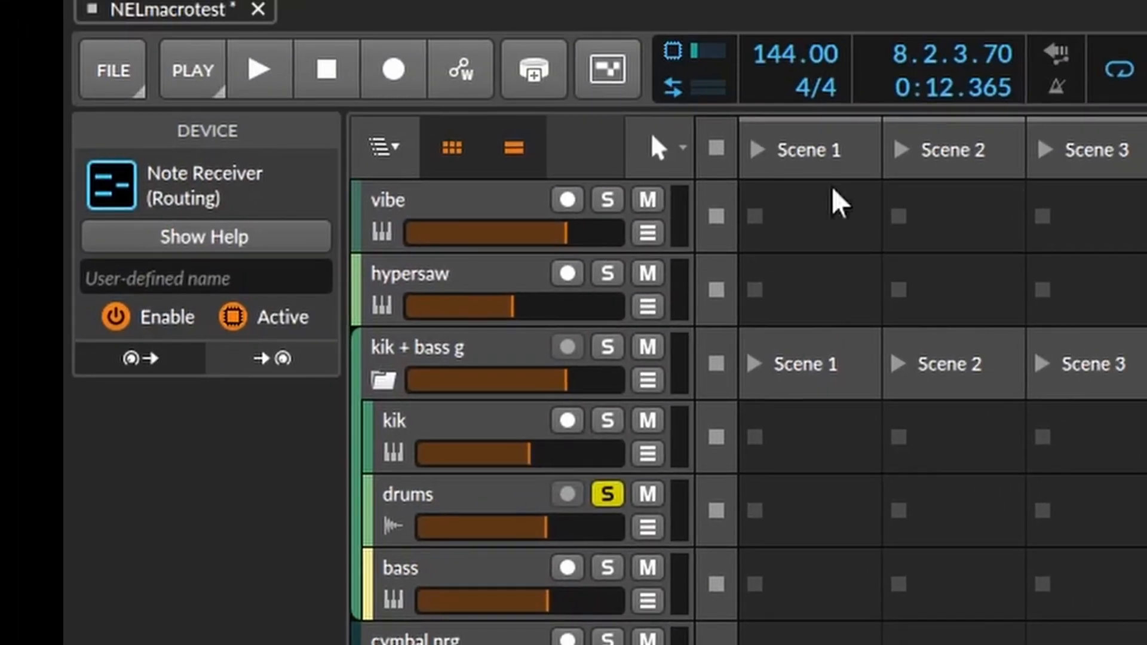
click(608, 199)
click(607, 494)
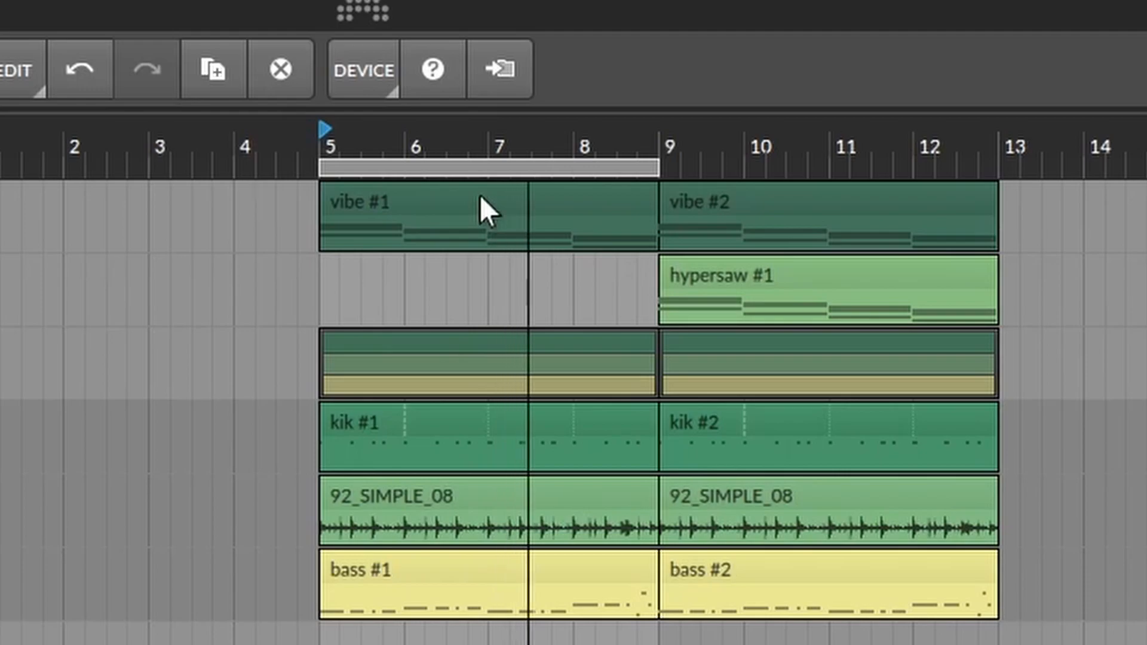
key(space)
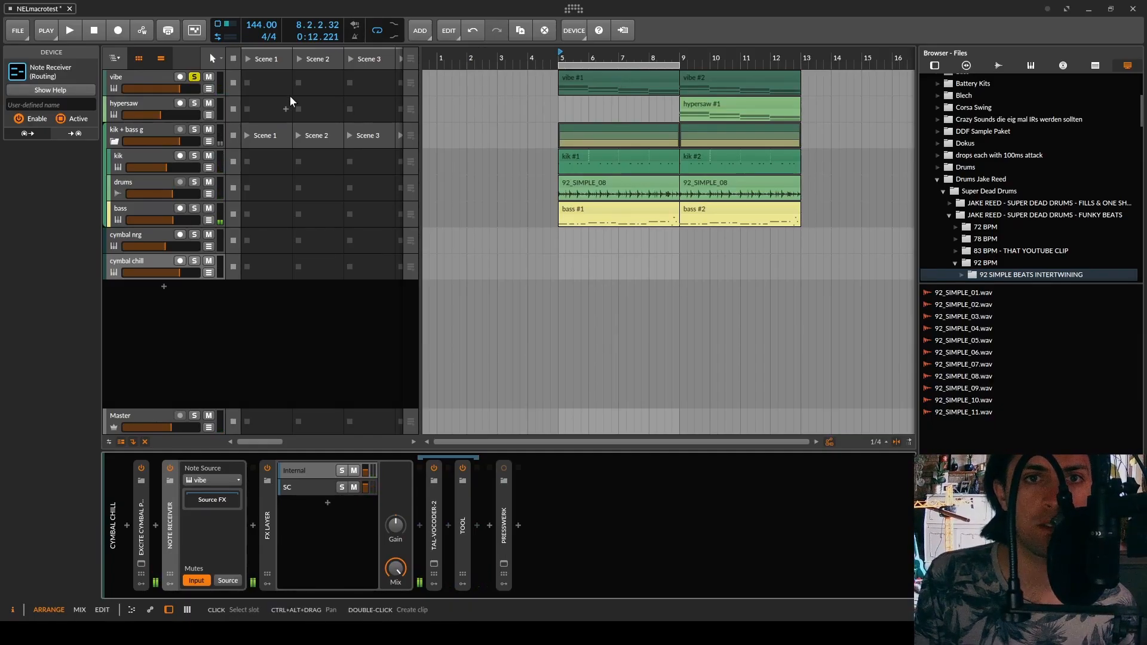
- Solo the cymbal chill track and the FX Layer's Internal layer, and open that layer's TAL-Vocoder-2 window
click(195, 261)
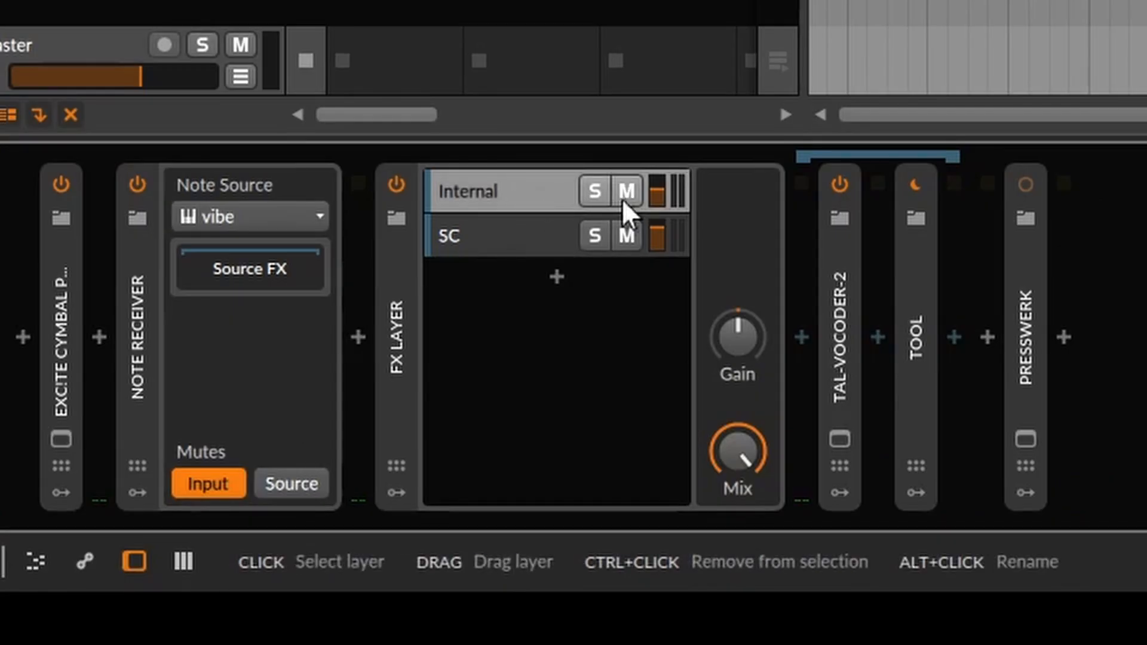
click(594, 191)
click(839, 441)
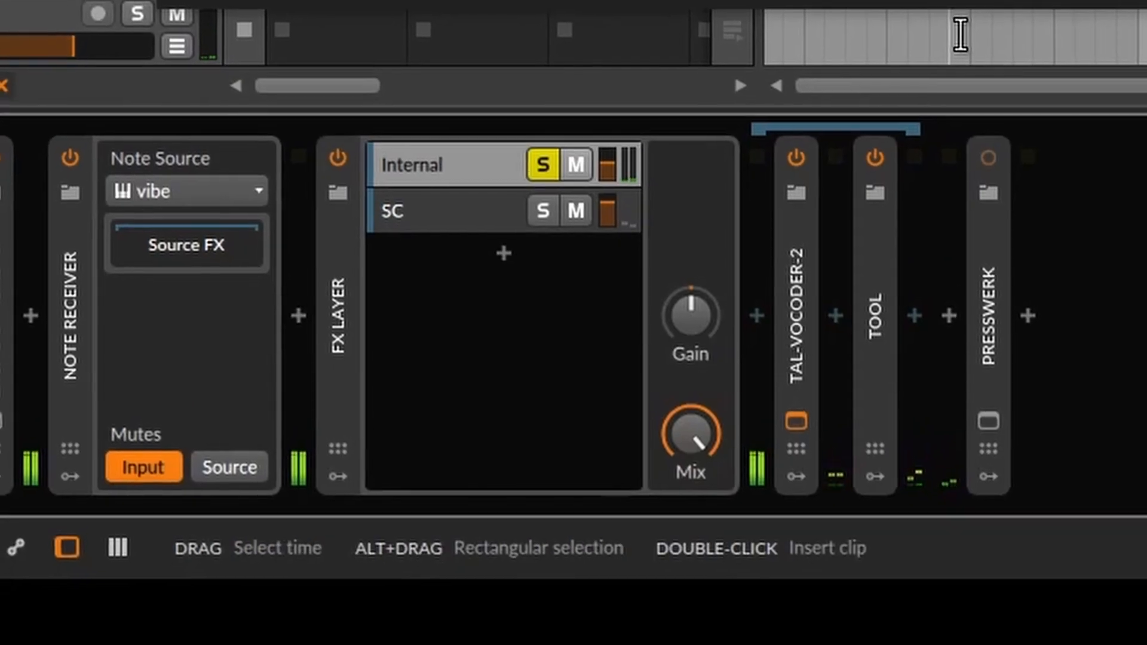
- Switch the solo from the Internal layer to the SC layer and open its TAL-Vocoder-2 window
click(552, 152)
click(547, 200)
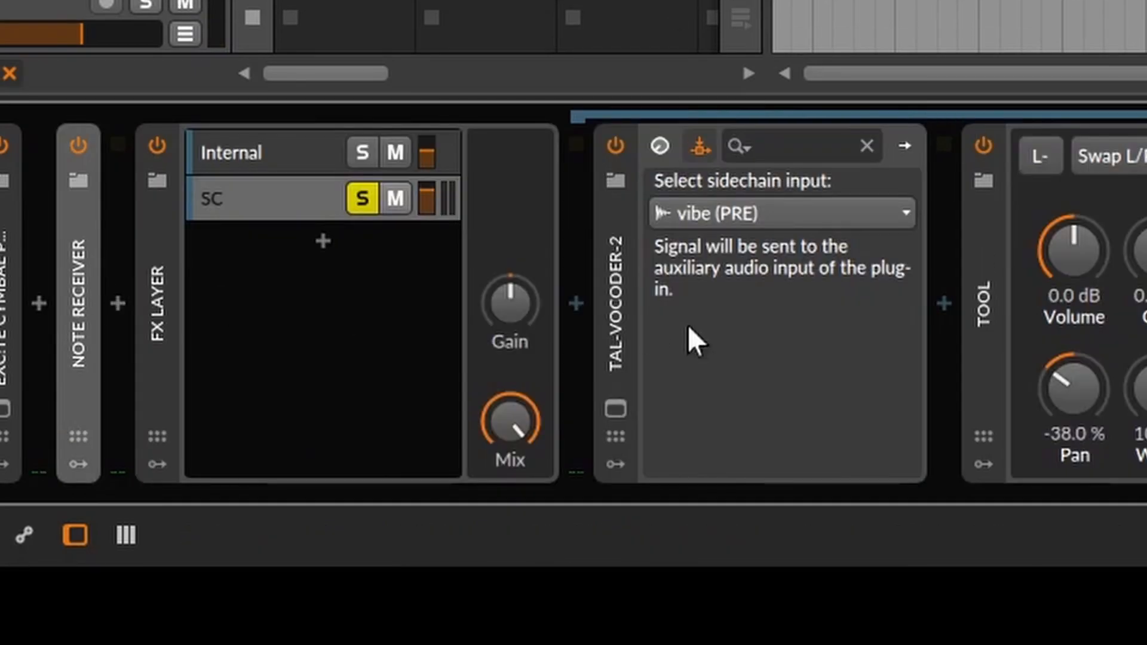
click(618, 322)
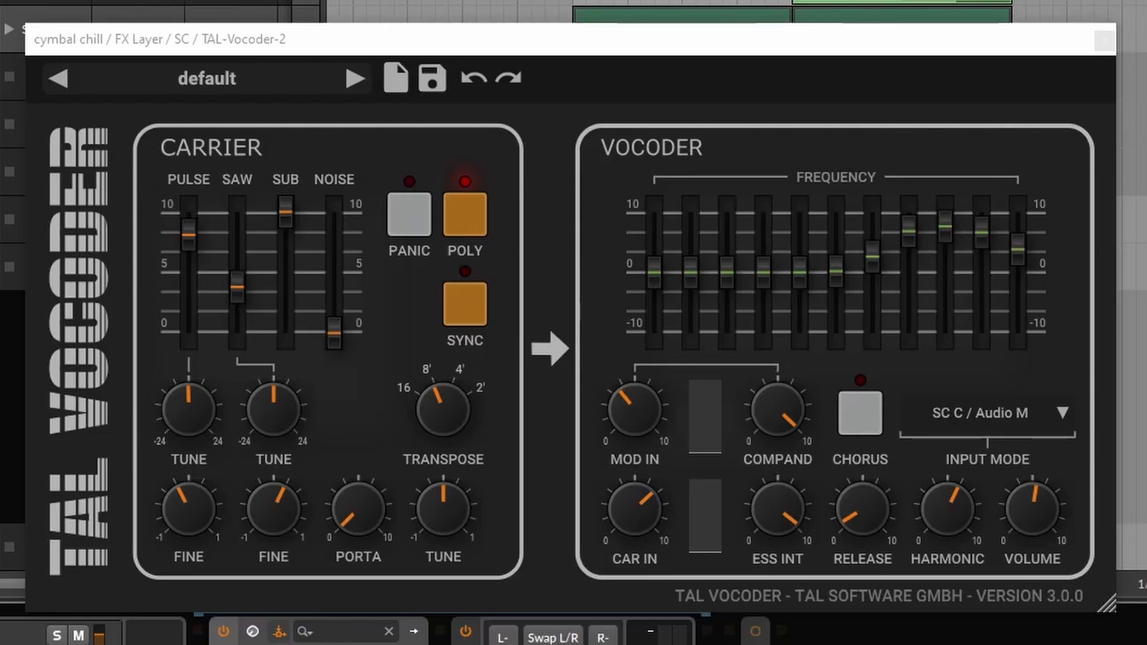
- Audition the soloed SC vocoder layer and examine the input modes of TAL-Vocoder-2
key(space)
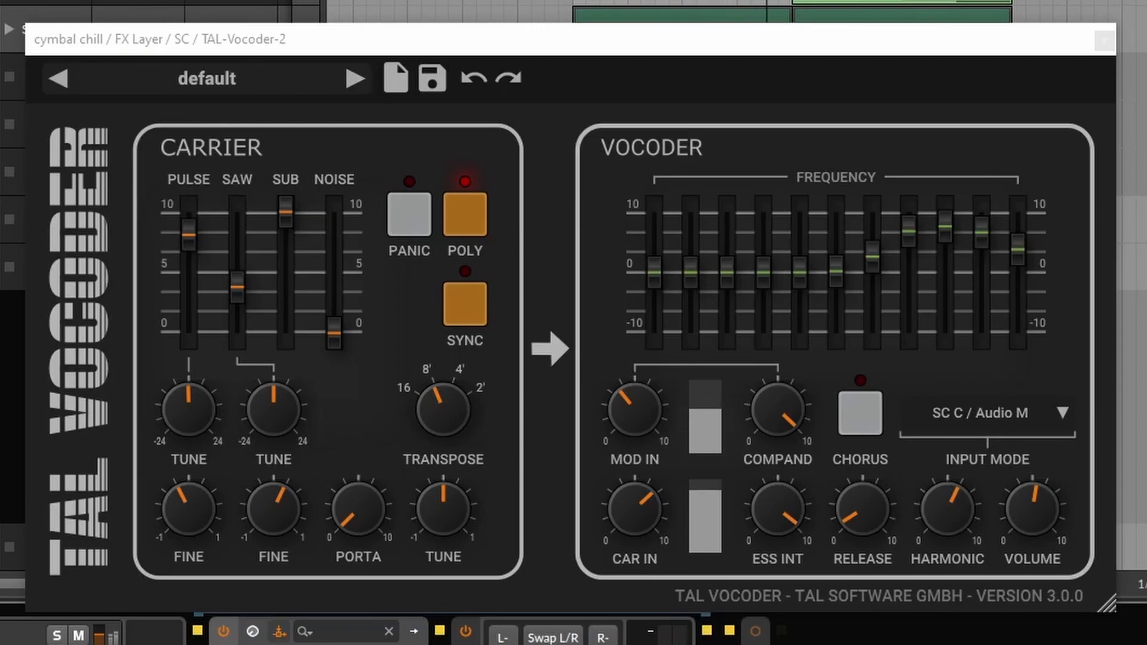
key(space)
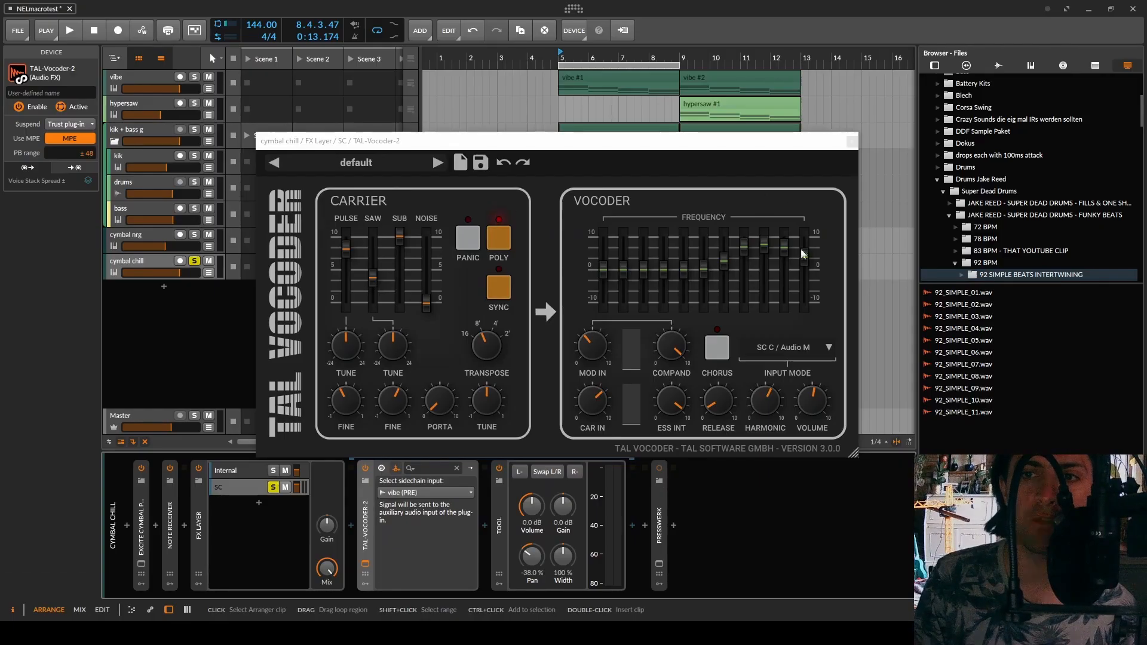
click(794, 347)
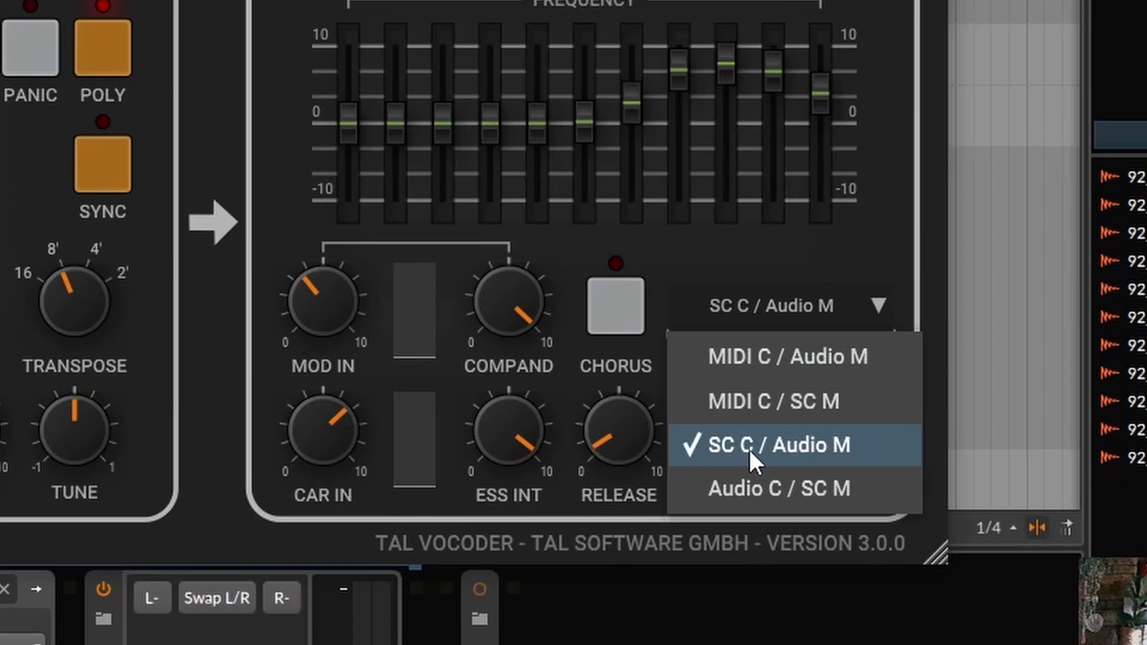
click(894, 261)
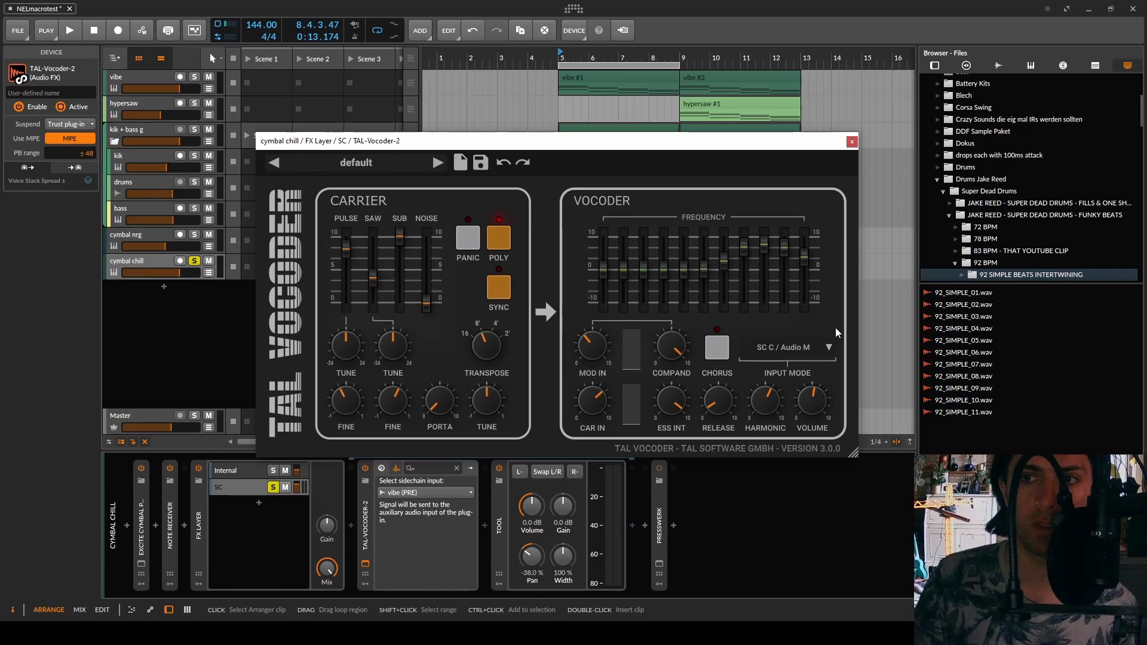
click(852, 143)
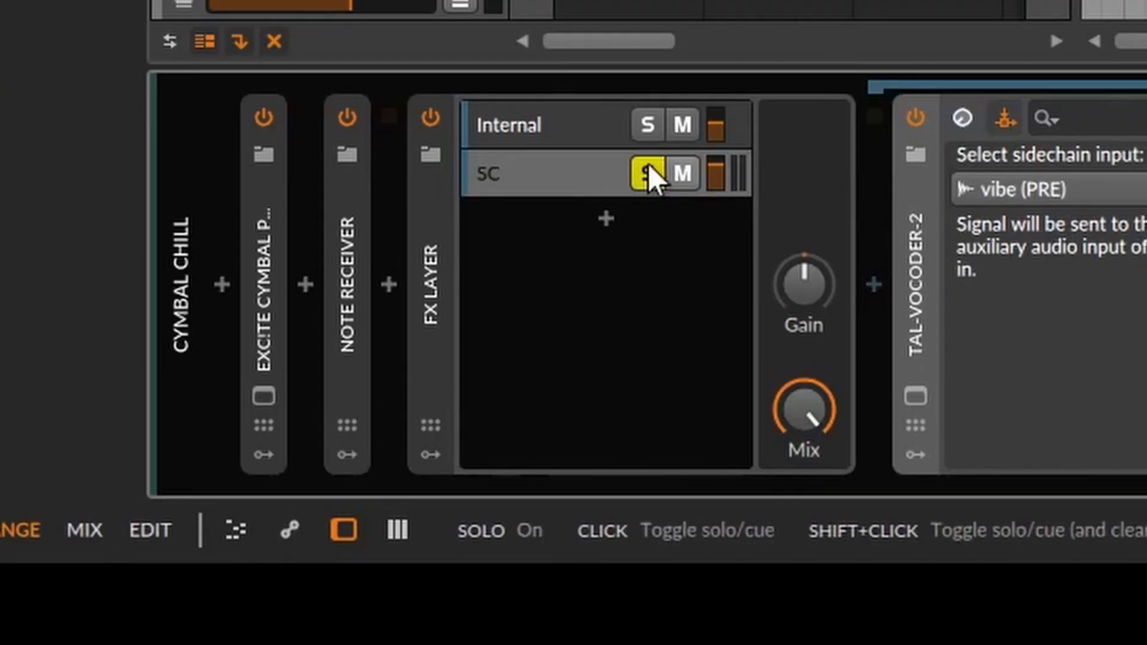
- Unsolo the SC layer and compare the cymbal sound with the SC and Internal layers muted in turn
click(648, 166)
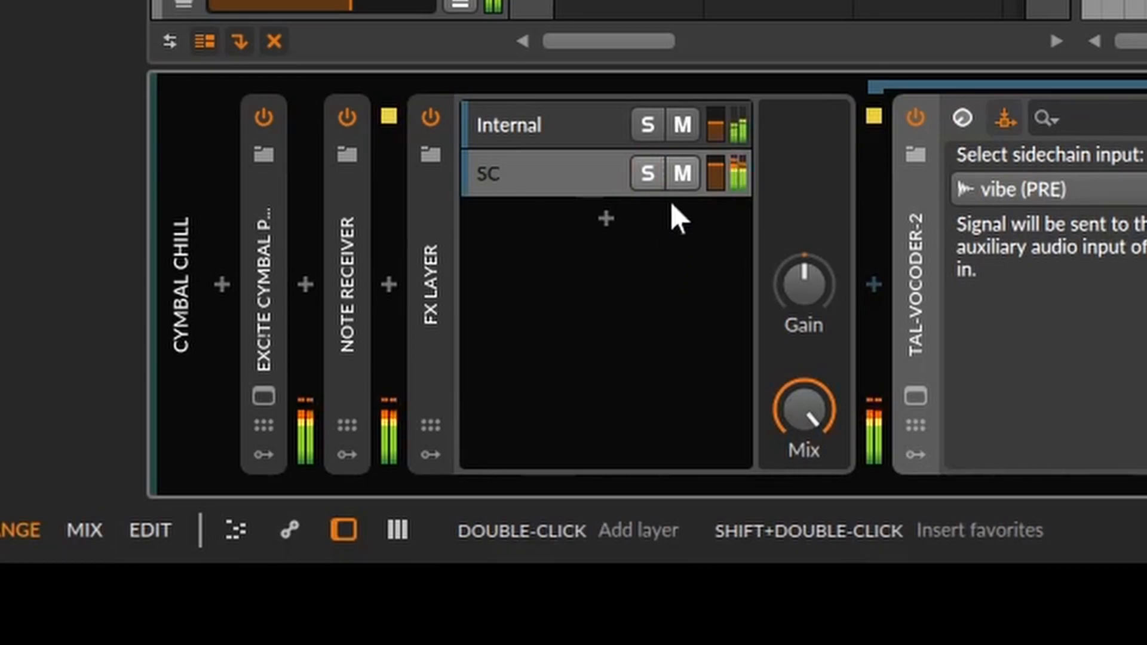
click(679, 176)
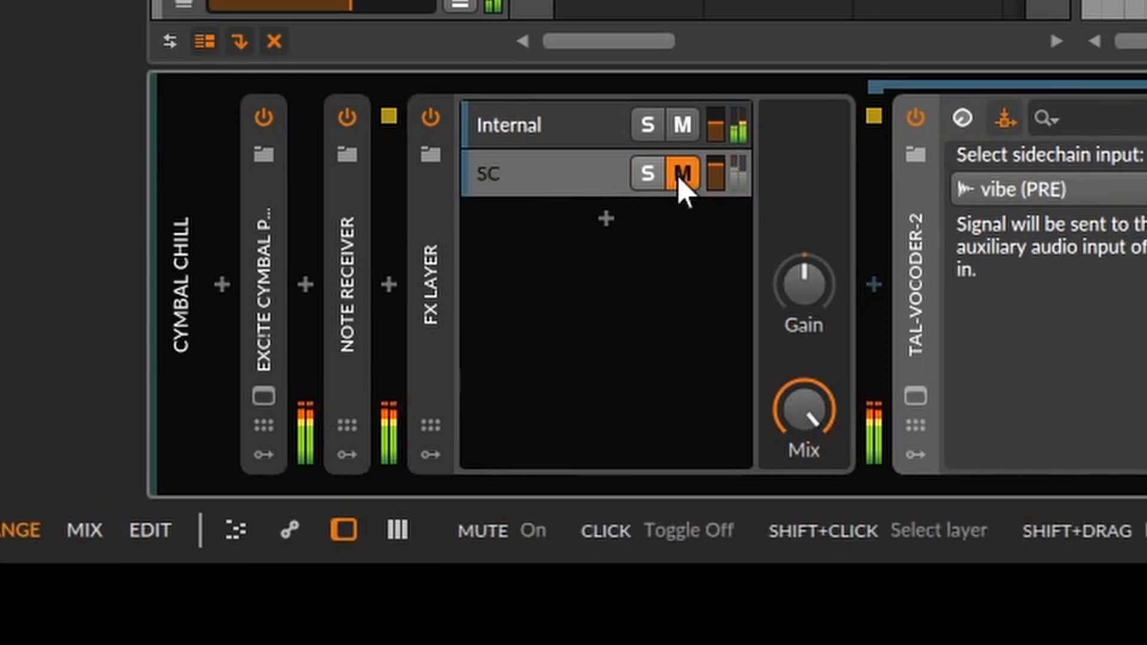
click(678, 175)
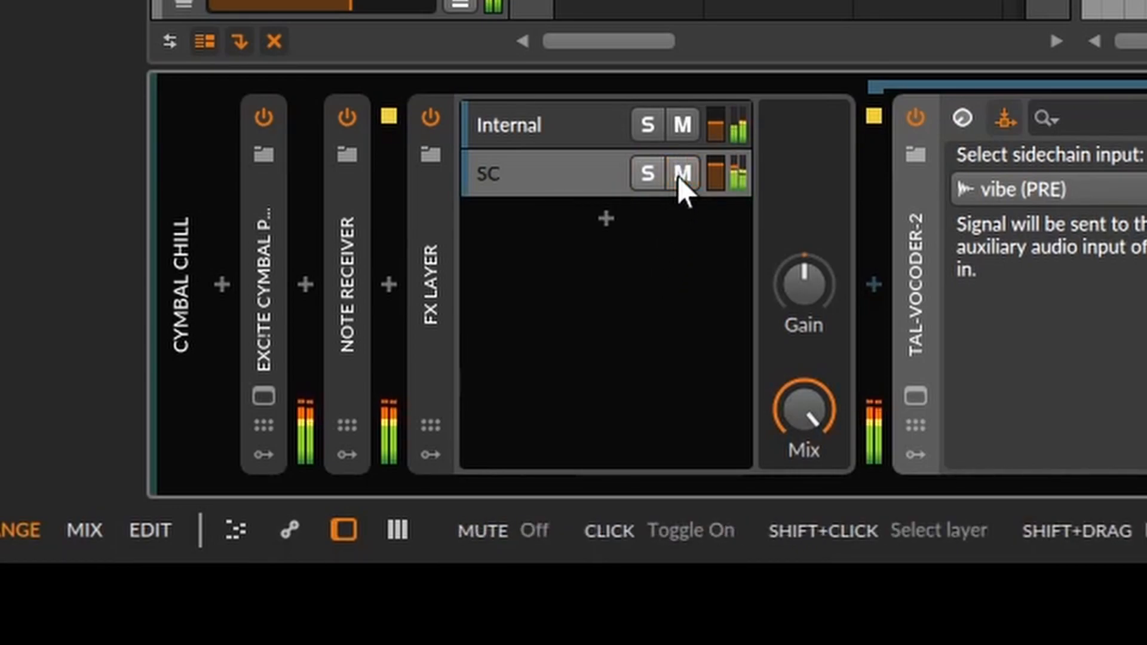
click(681, 126)
click(681, 126)
key(space)
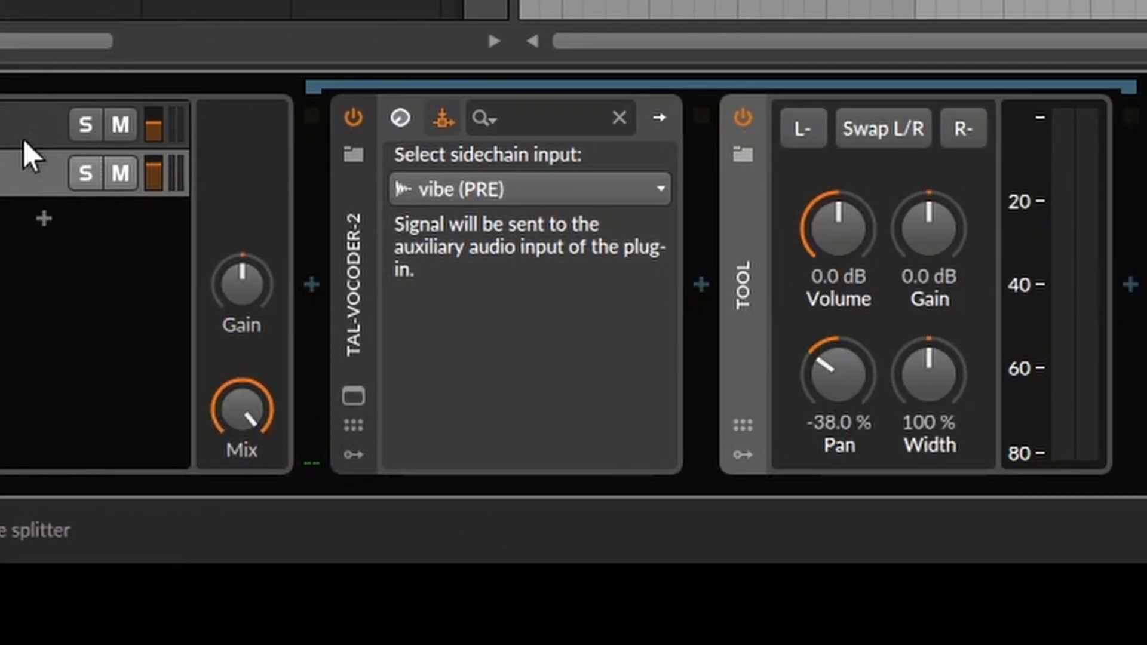
- Collapse the FX Layer, then enable Presswerk on cymbal chill and open its plug-in window
click(6, 122)
double_click(441, 269)
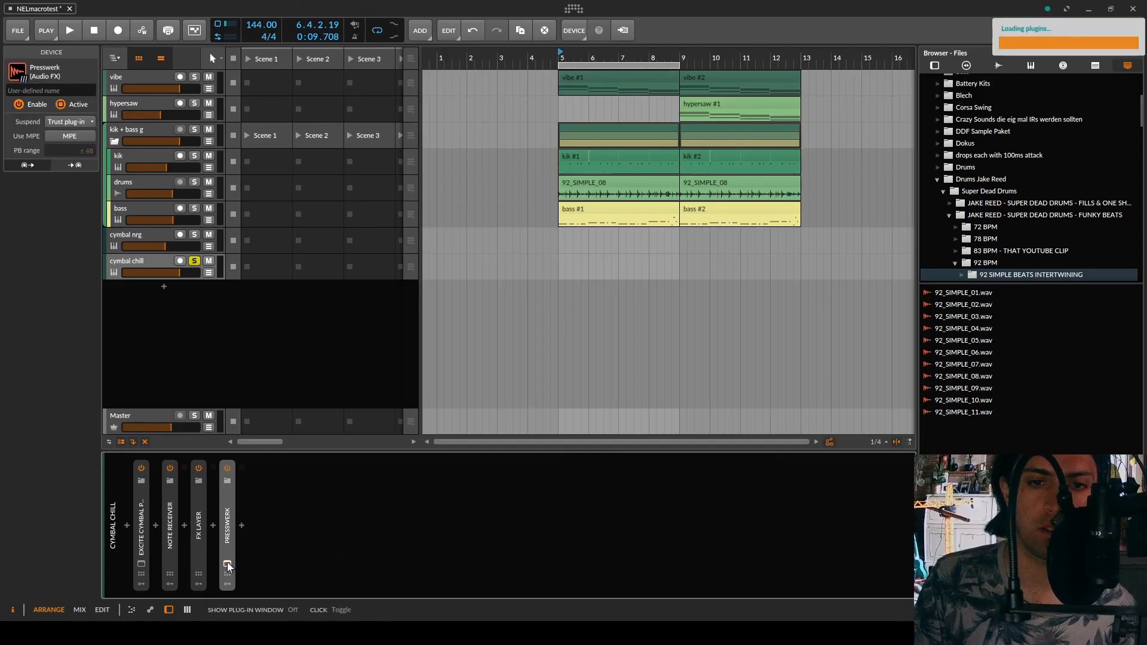
click(227, 564)
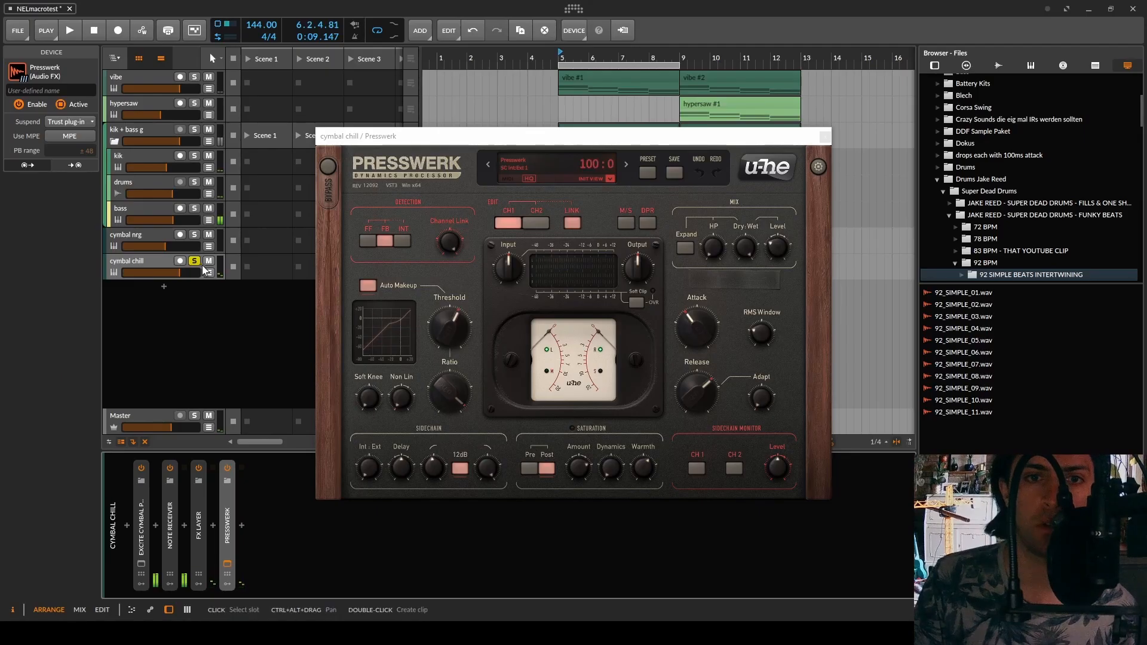
- Unsolo the cymbal chill track and compare the full mix with that track muted and unmuted
click(196, 262)
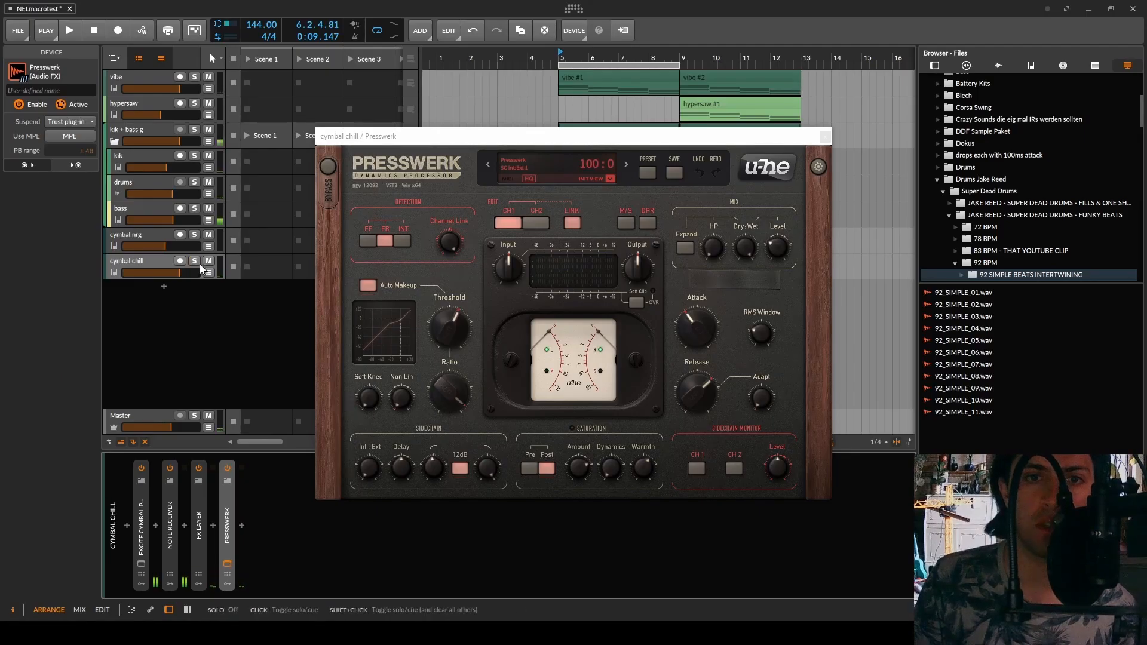
click(825, 136)
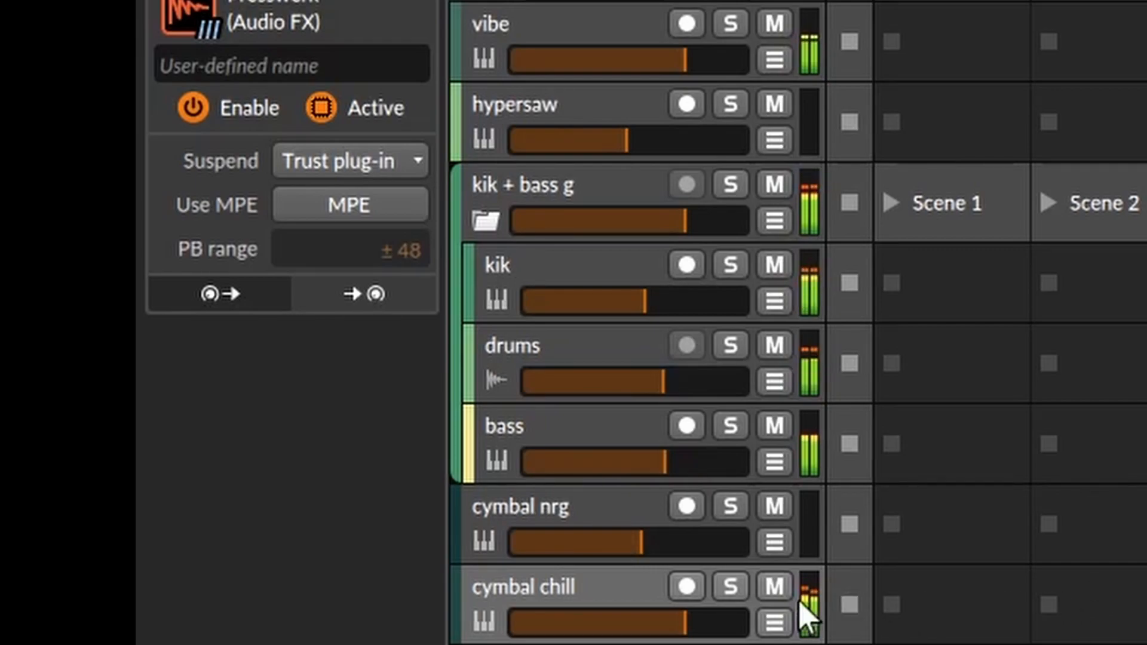
click(778, 596)
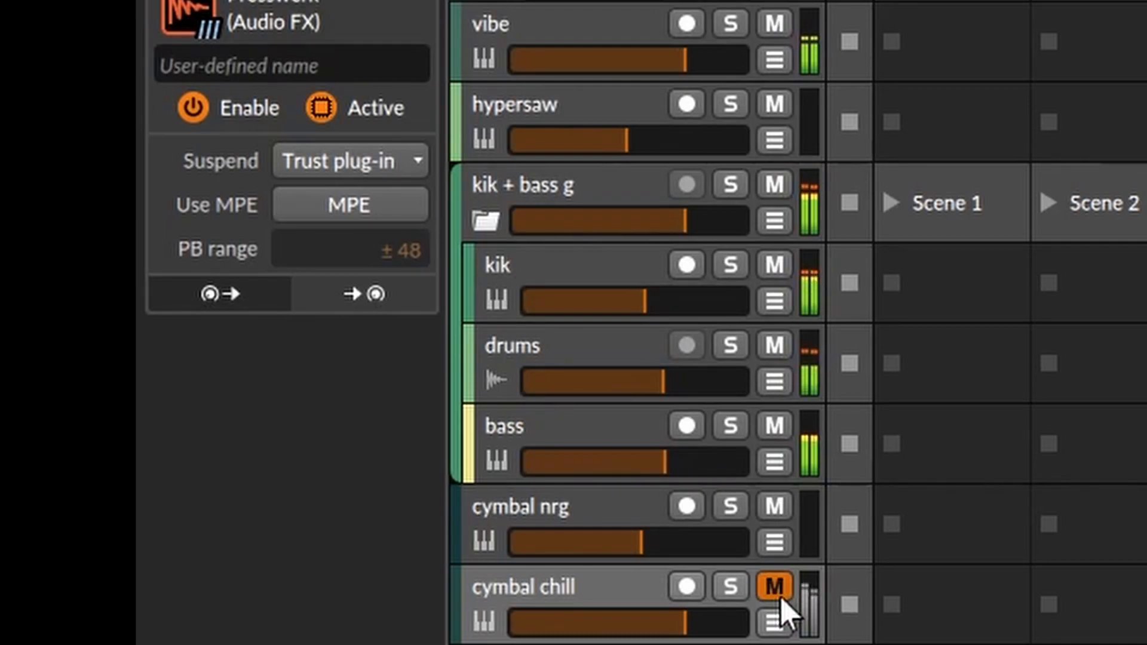
click(780, 597)
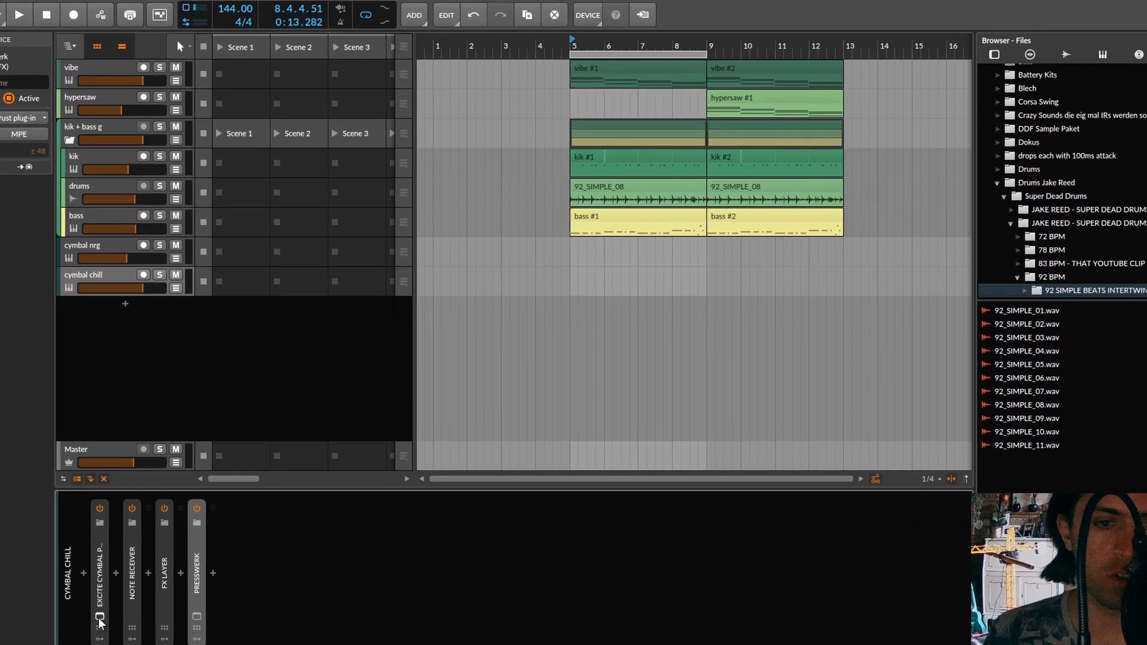
- Open the EXC!TE Cymbal PRO plug-in window on the cymbal chill track
click(141, 563)
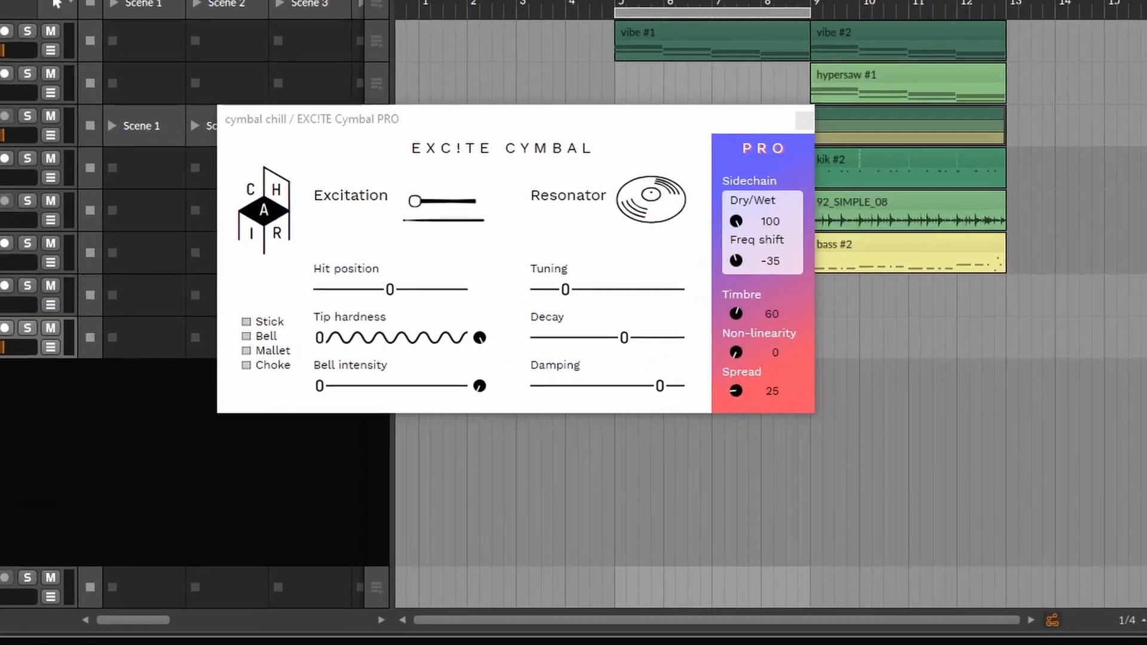